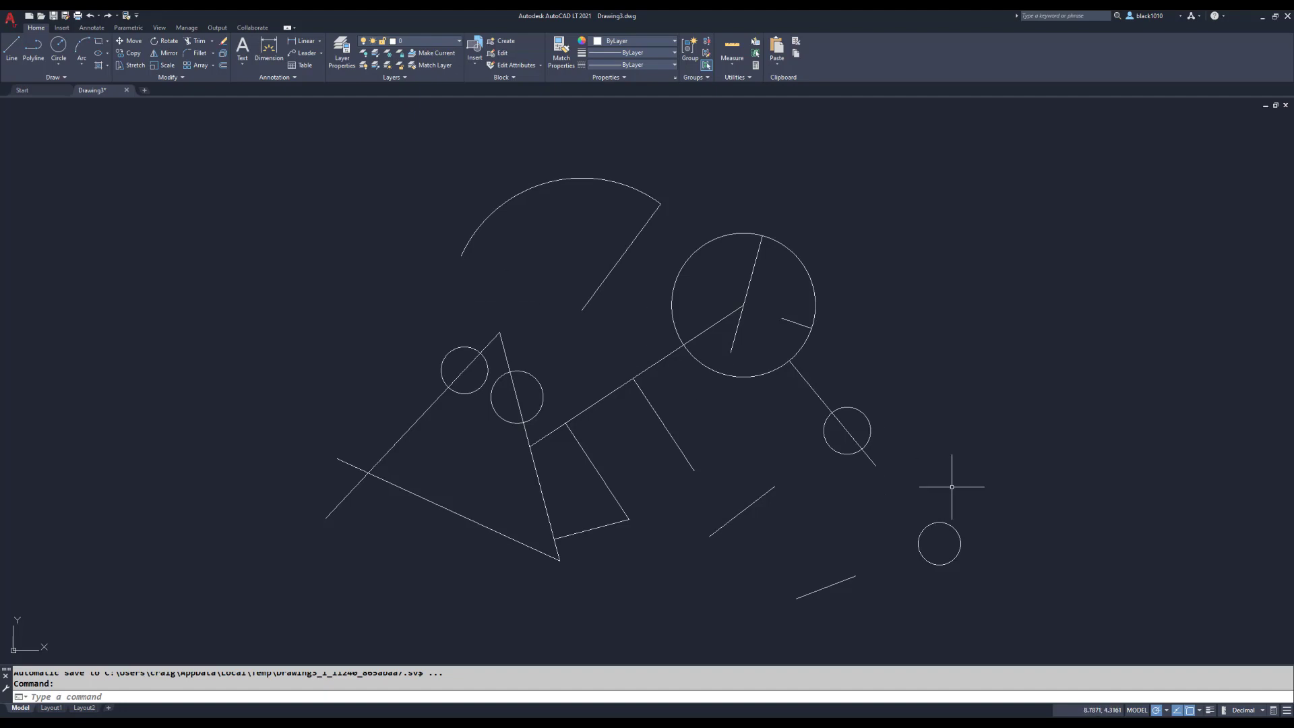
pyautogui.click(1200, 711)
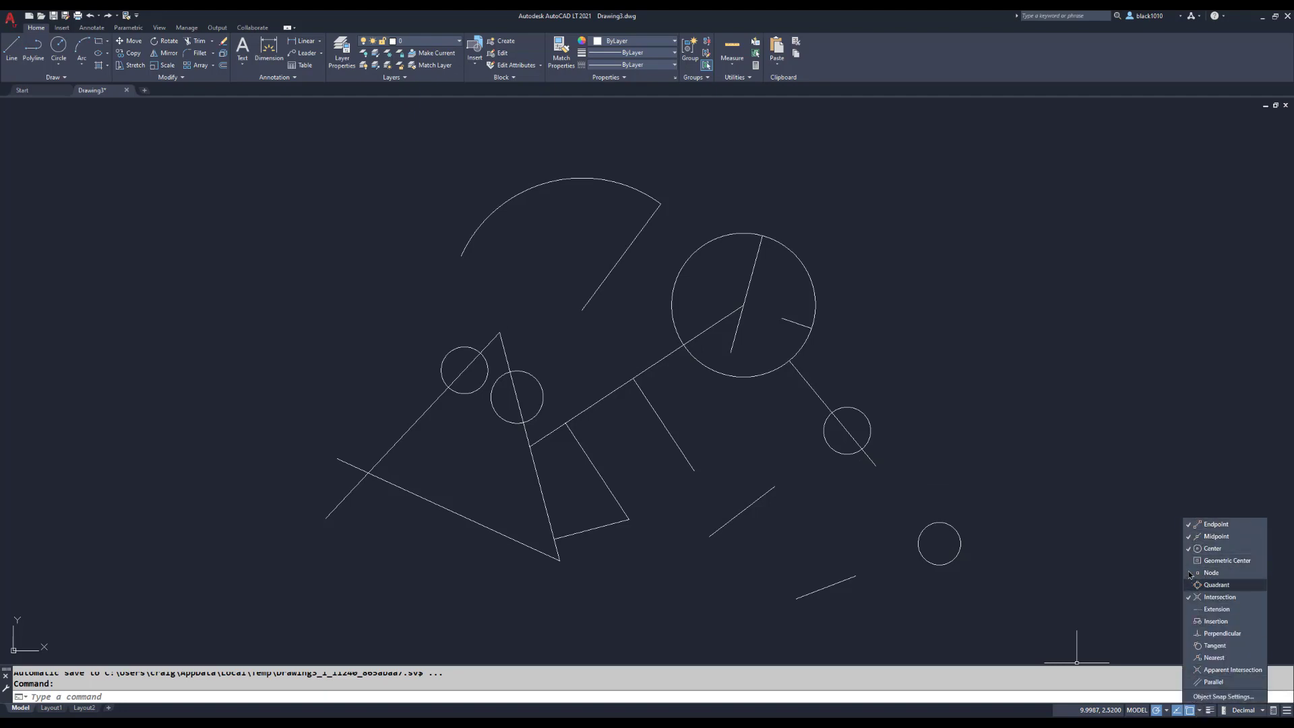
pyautogui.click(1109, 523)
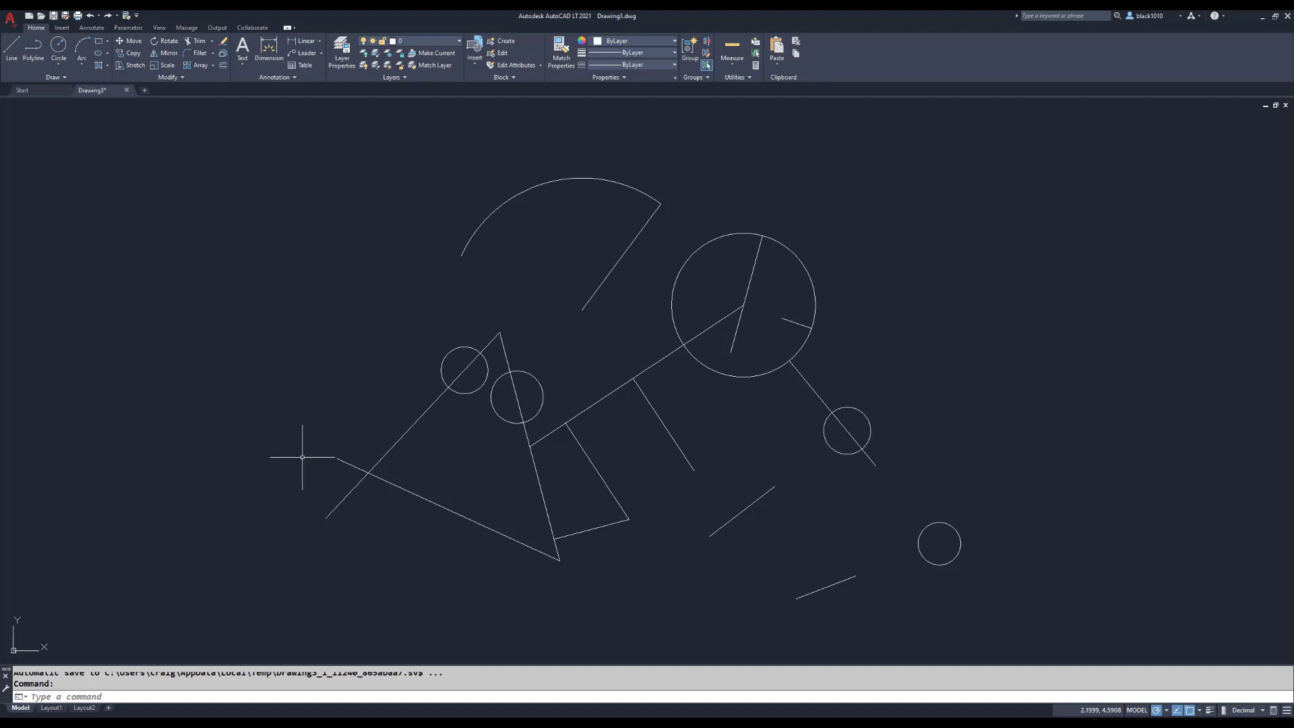
# - Draw a line from 0.5 left of the long diagonal's lower endpoint to a From point offset 0.5 left of the crossing line's upper-left endpoint
pyautogui.click(11, 47)
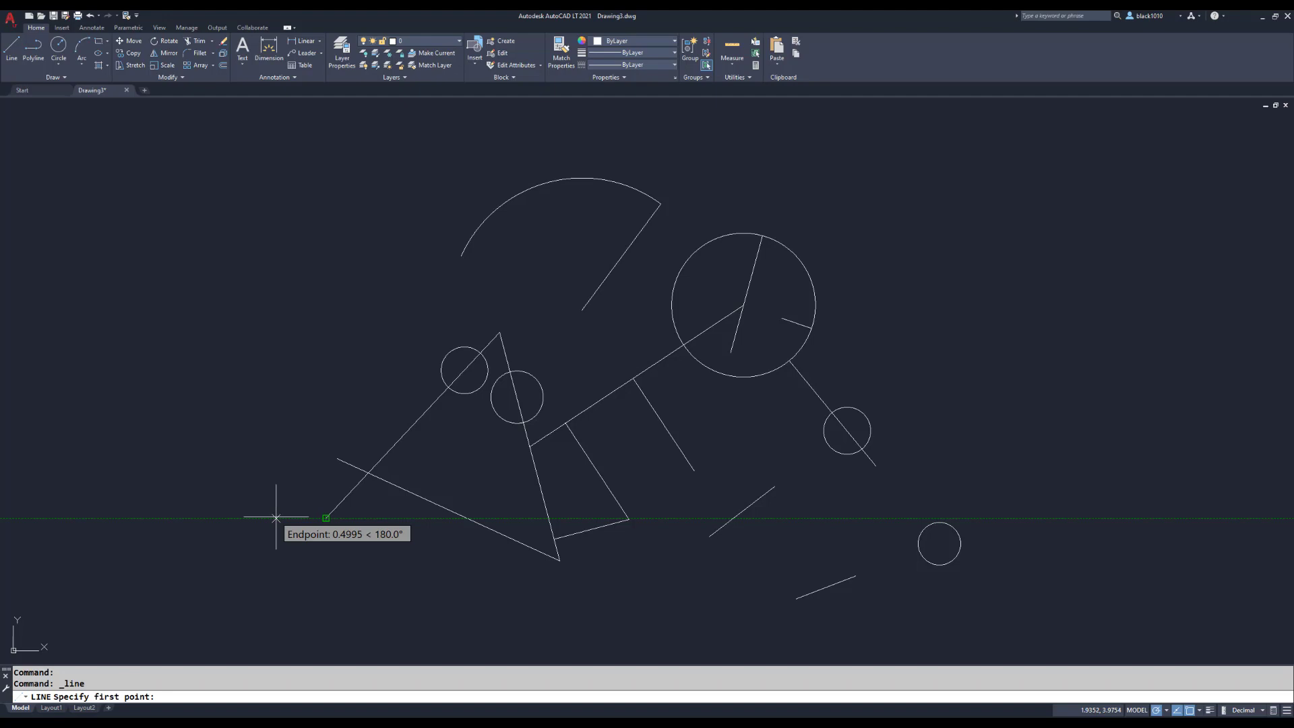
pyautogui.write('.5')
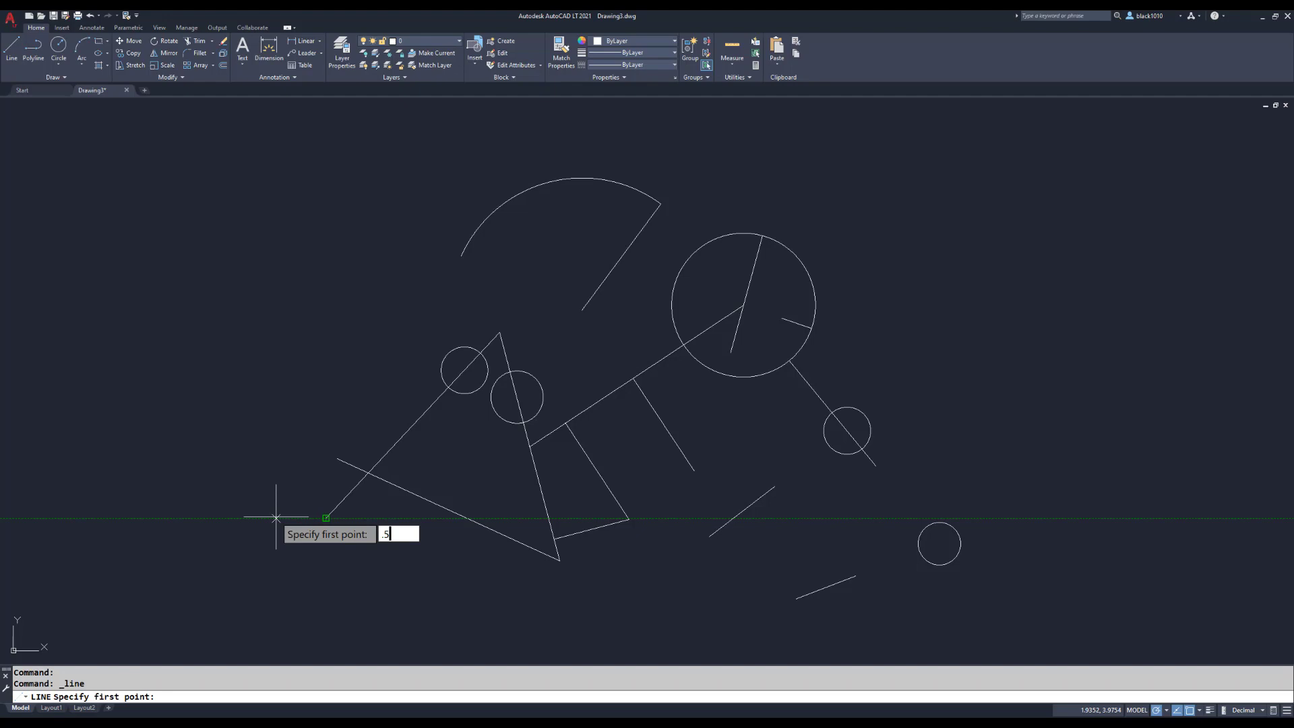
pyautogui.press('Return')
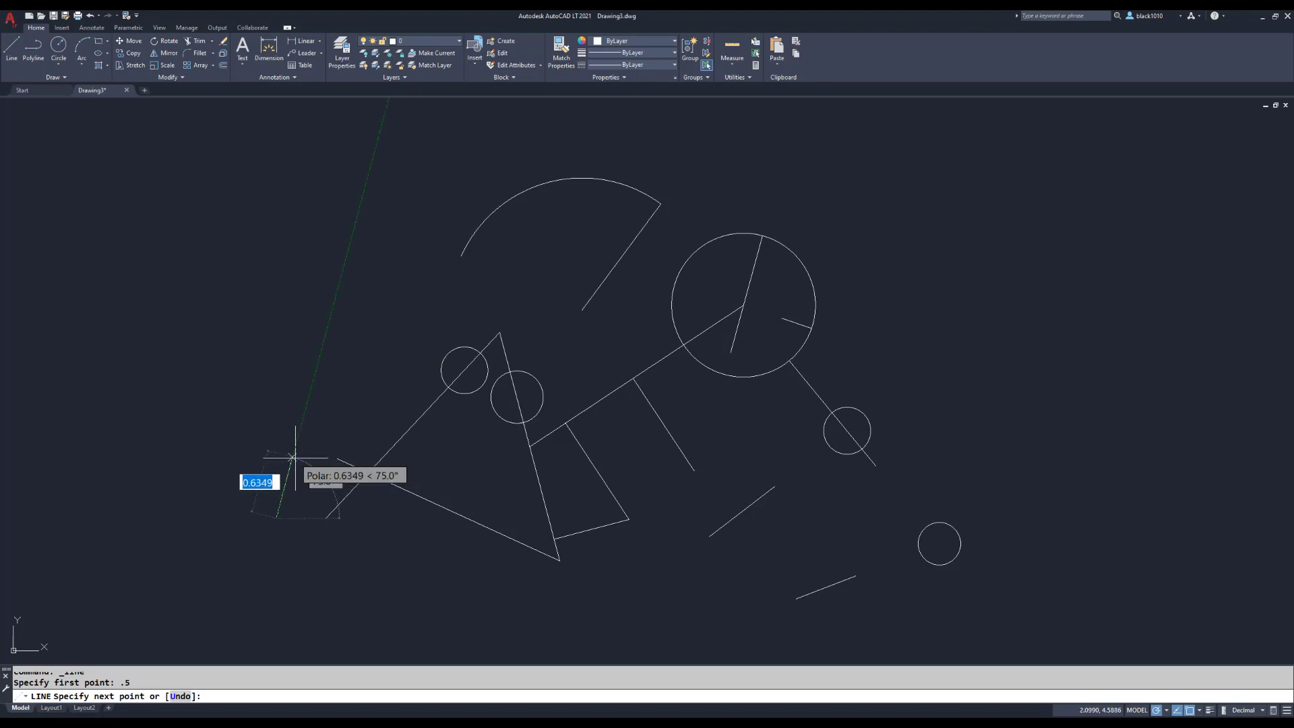
pyautogui.keyDown('shift'); pyautogui.rightClick(334, 375); pyautogui.keyUp('shift')
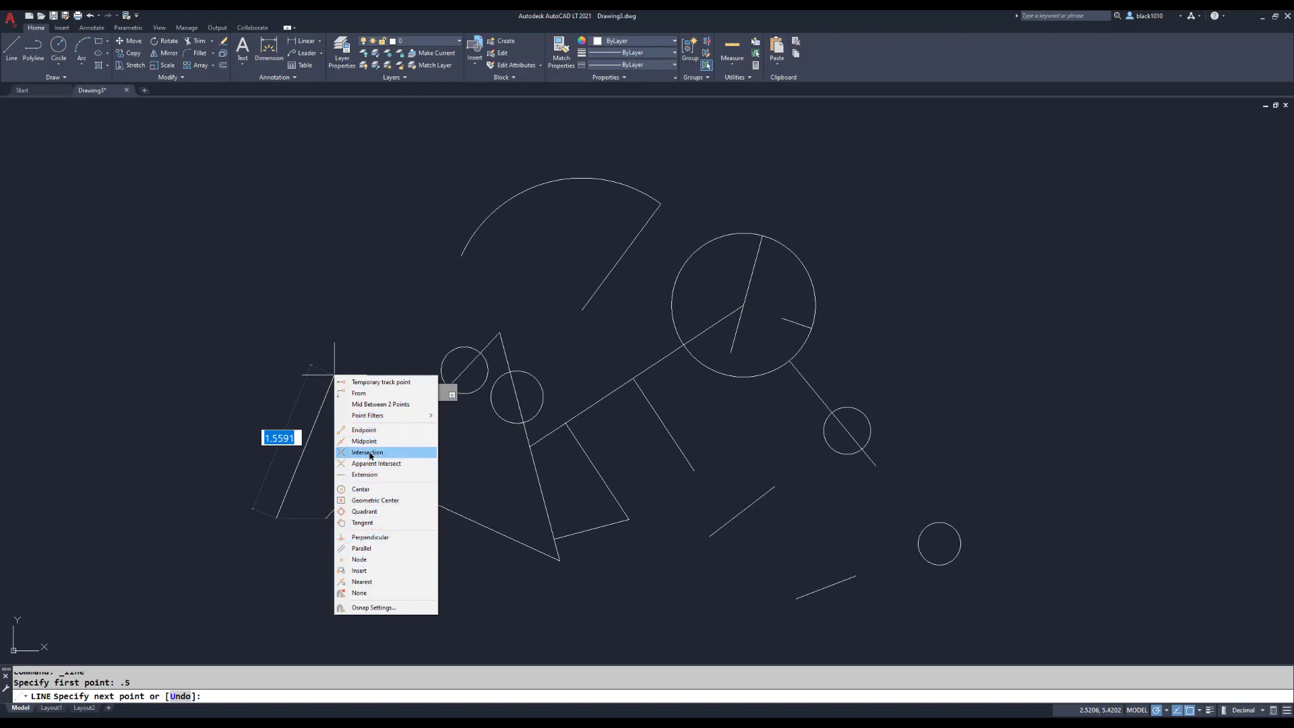
pyautogui.click(363, 397)
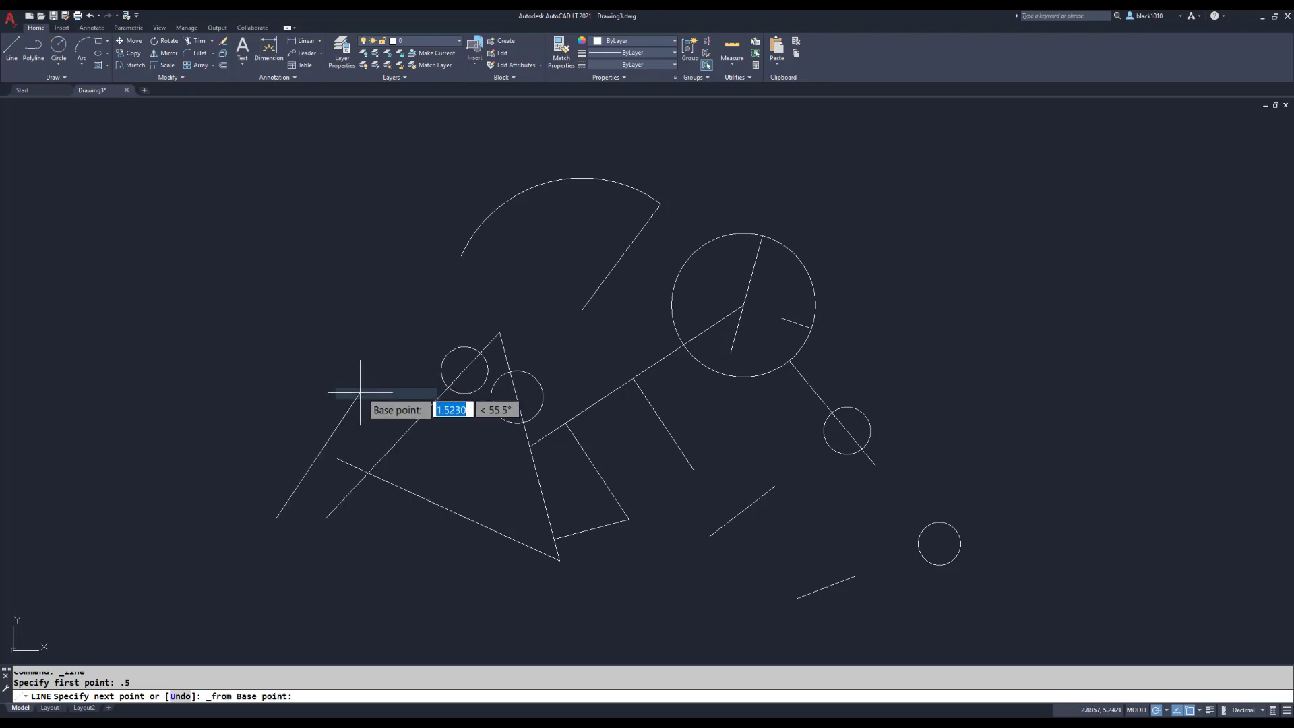
pyautogui.click(338, 459)
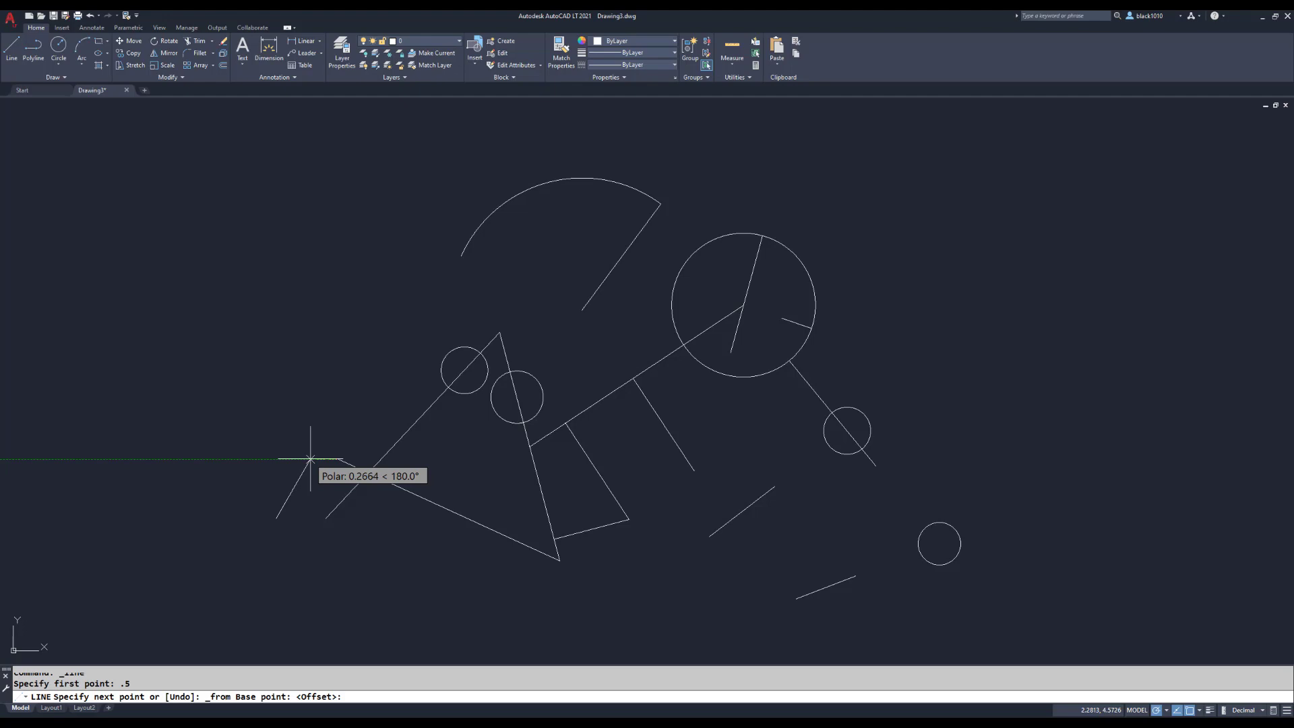
pyautogui.write('.5')
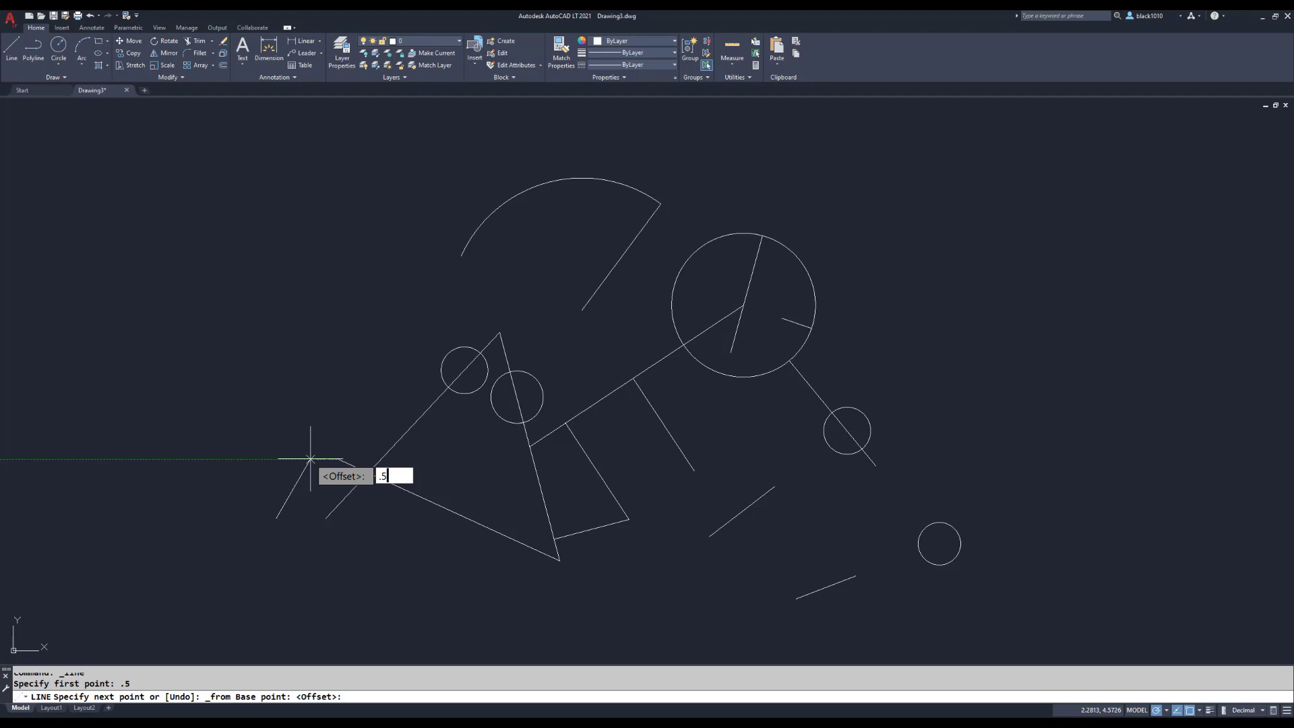
pyautogui.press('Return')
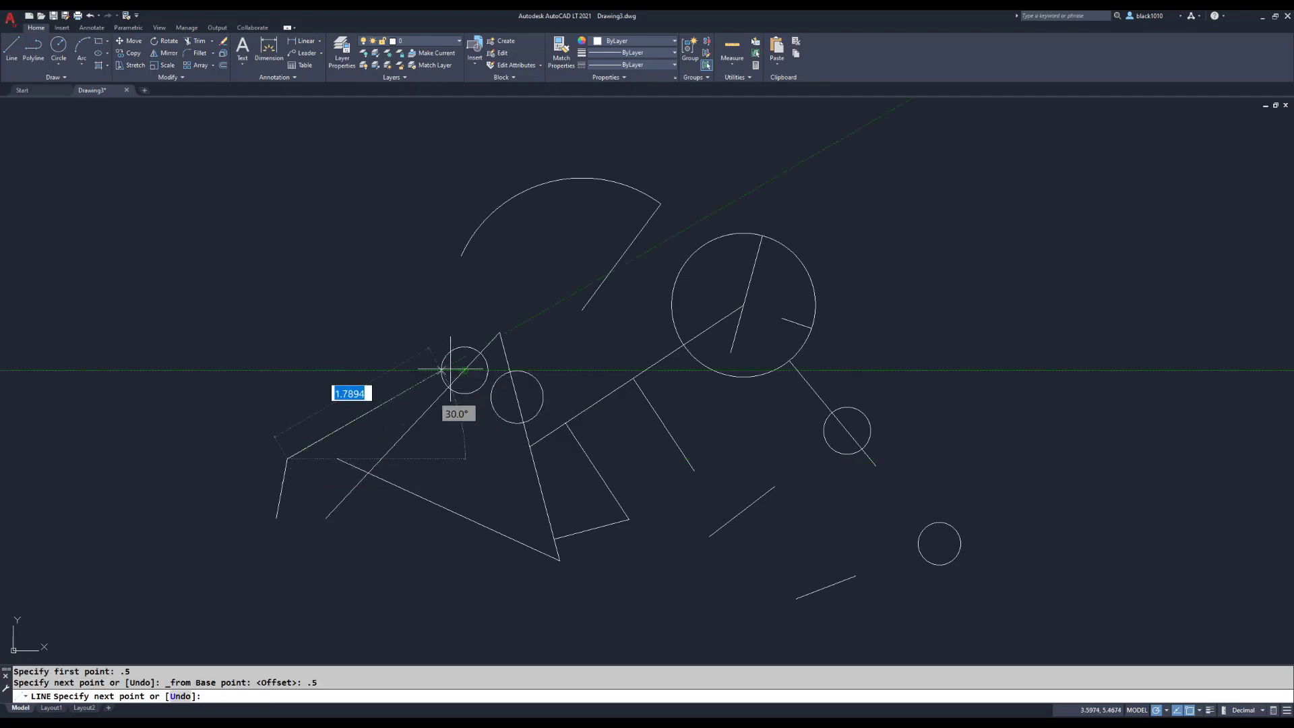
pyautogui.press('Return')
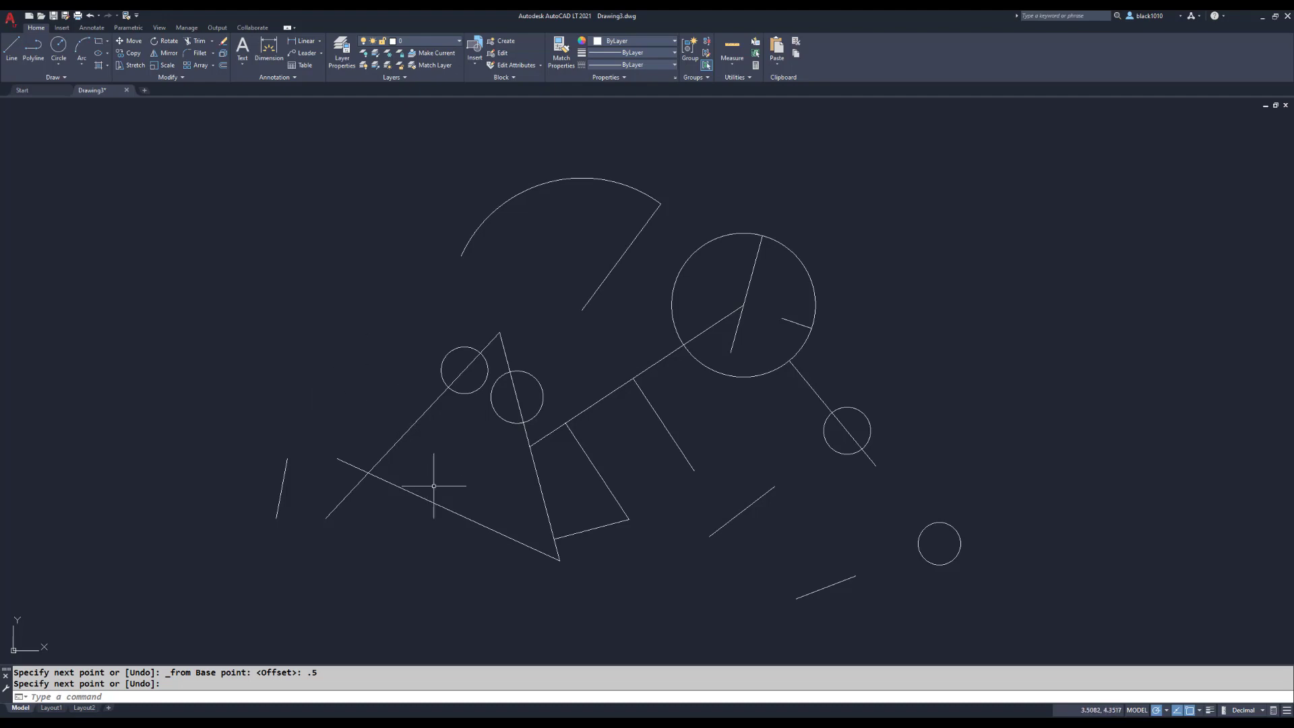
# - Draw a line starting midway between the arc's two endpoints, using Mid Between 2 Points, to a free point below and left of the arc
pyautogui.click(12, 47)
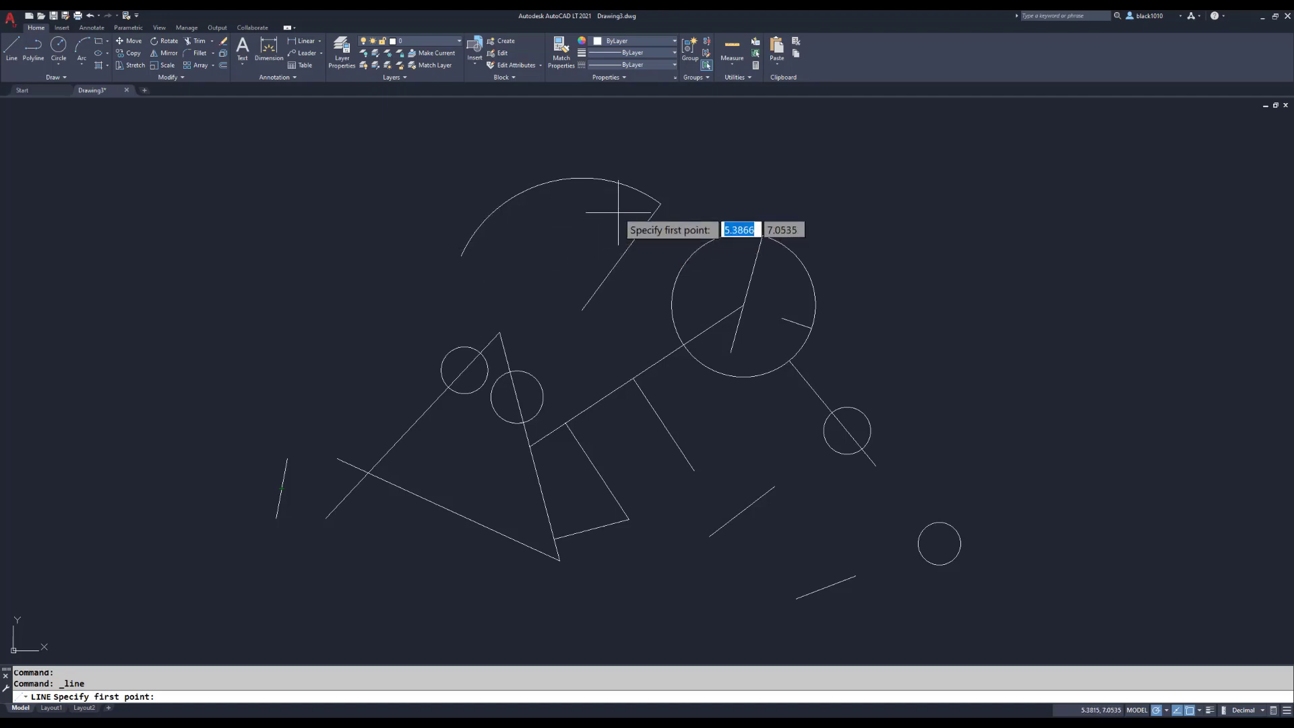
pyautogui.keyDown('shift'); pyautogui.rightClick(564, 227); pyautogui.keyUp('shift')
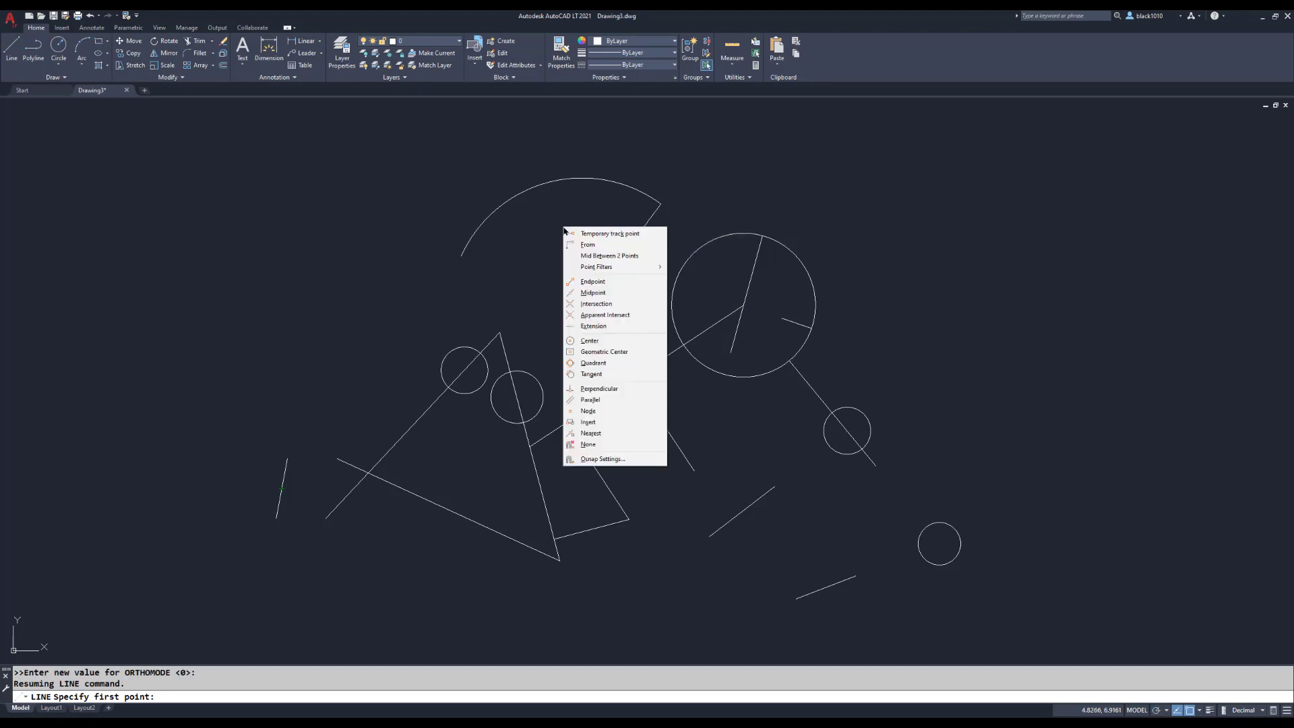
pyautogui.click(595, 257)
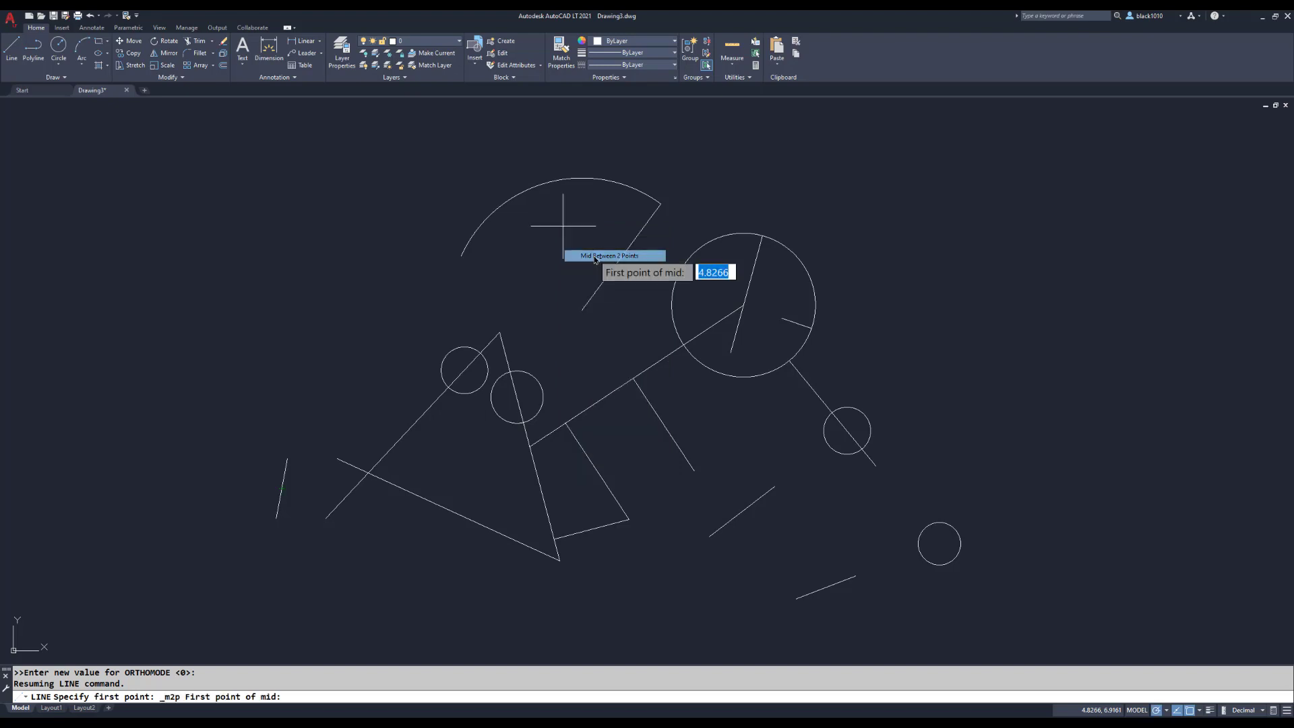
pyautogui.click(465, 256)
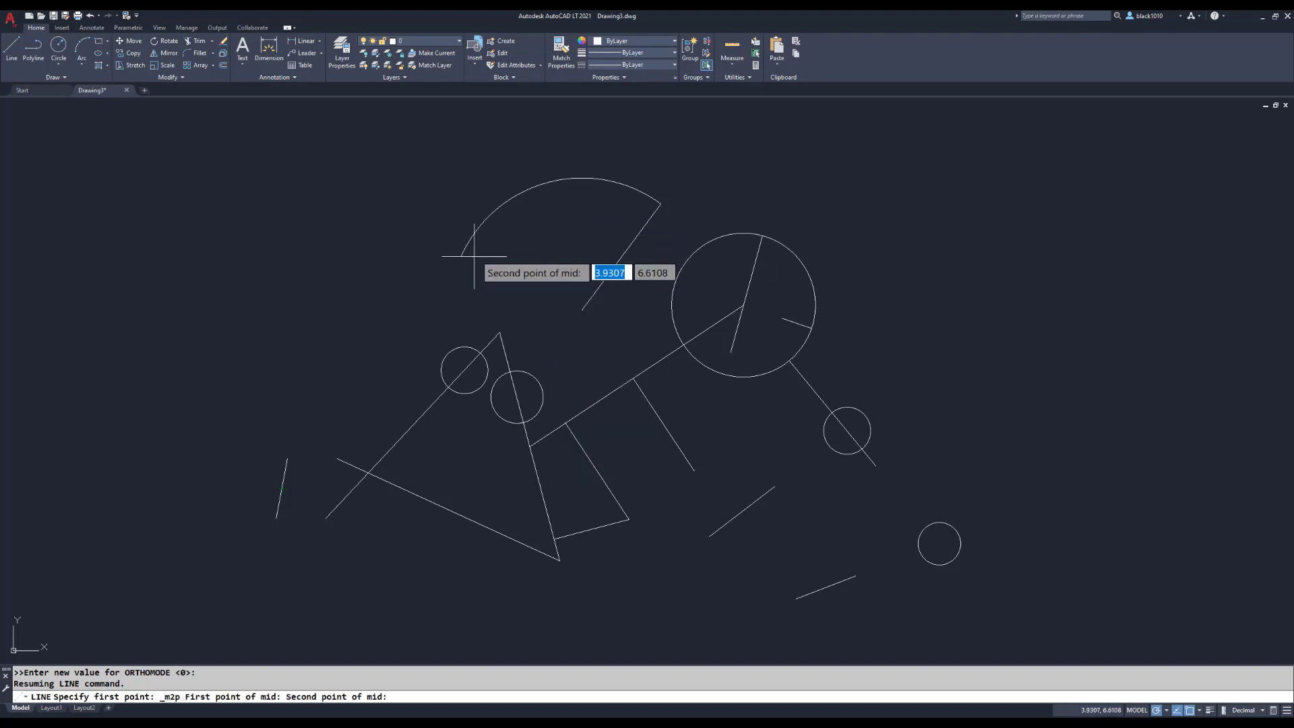
pyautogui.click(661, 204)
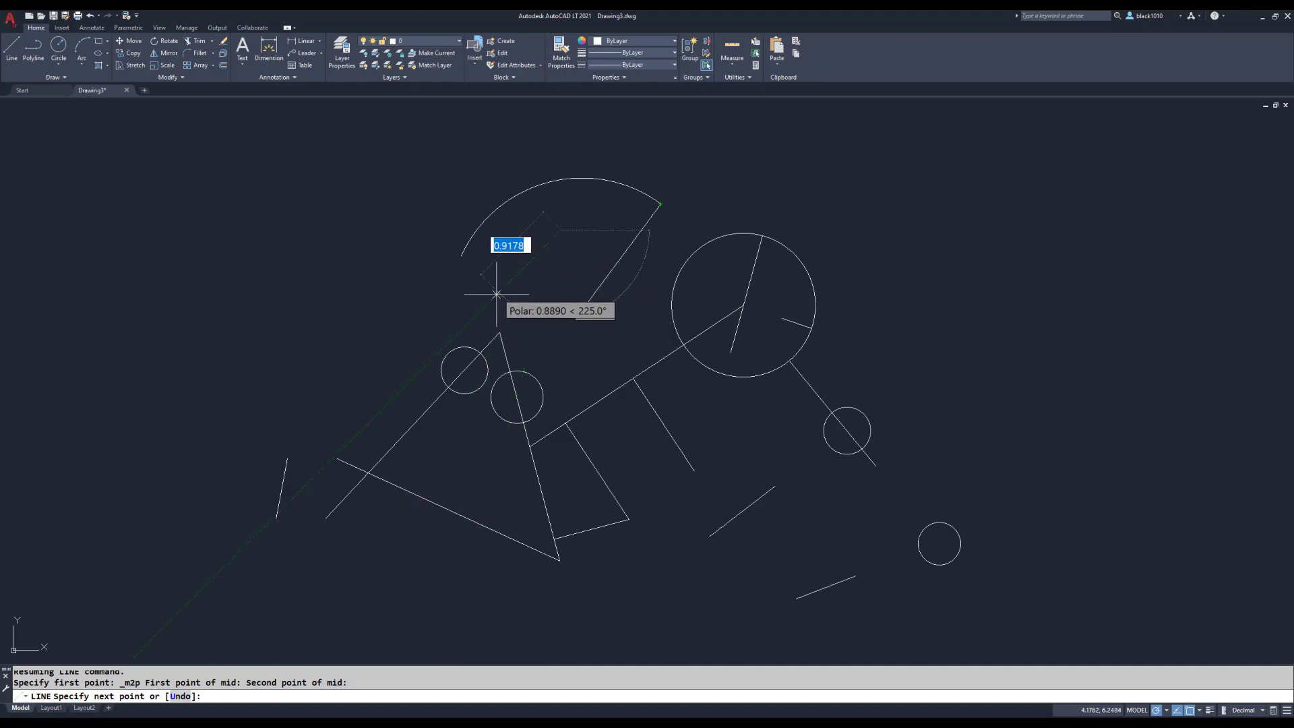
pyautogui.click(402, 322)
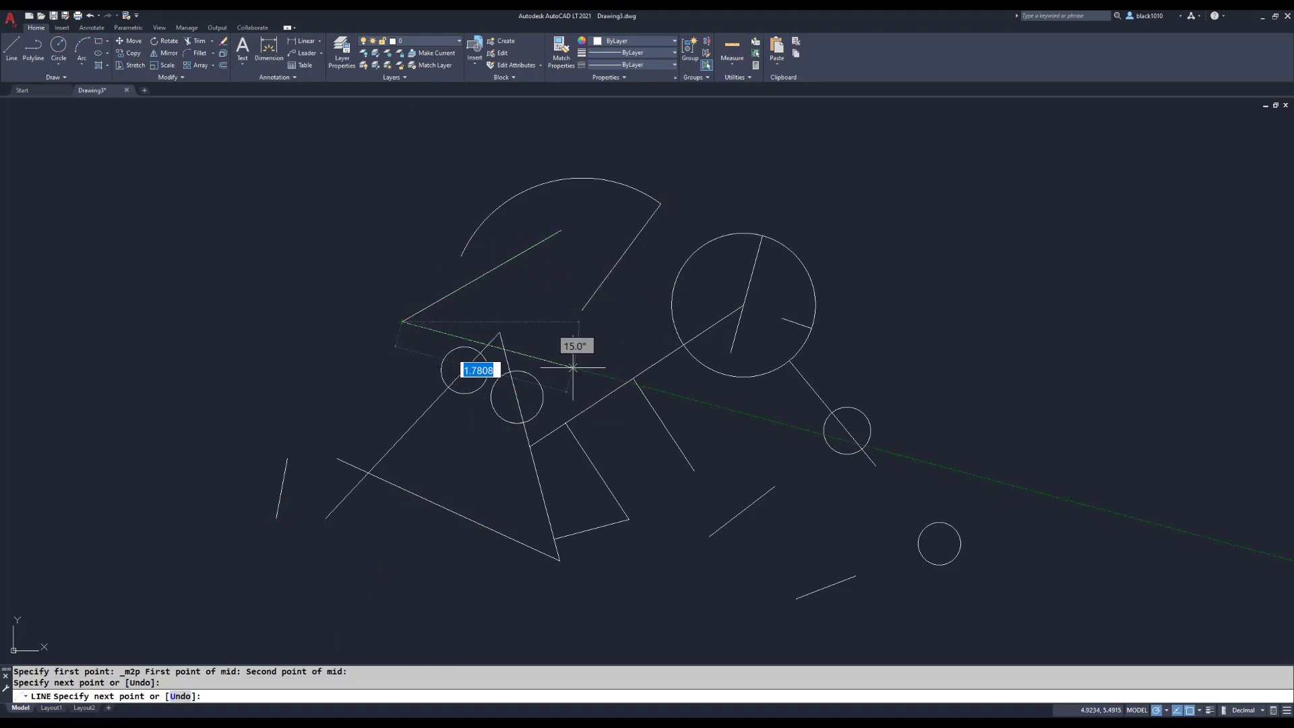
pyautogui.press('Return')
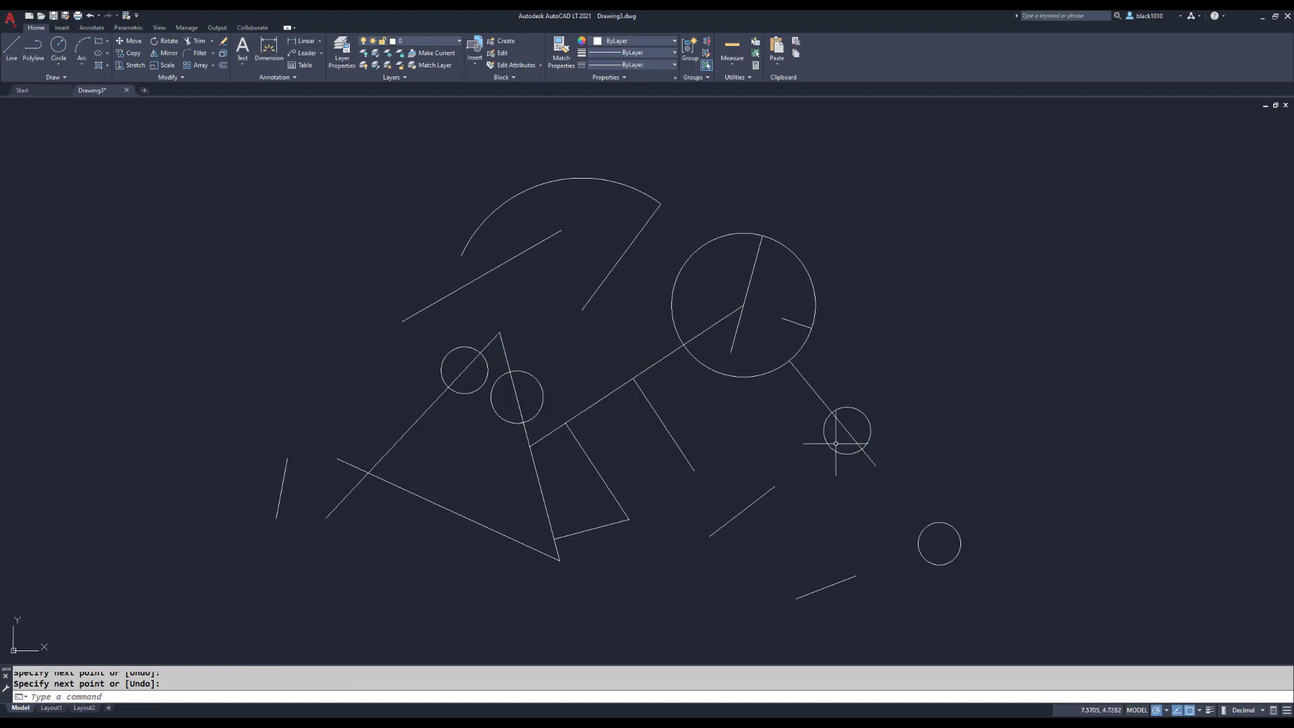
# - Draw a line from a tracked point 0.5 right of the lower endpoint of the line under the arc to a free point up and right of the large circle
pyautogui.click(11, 46)
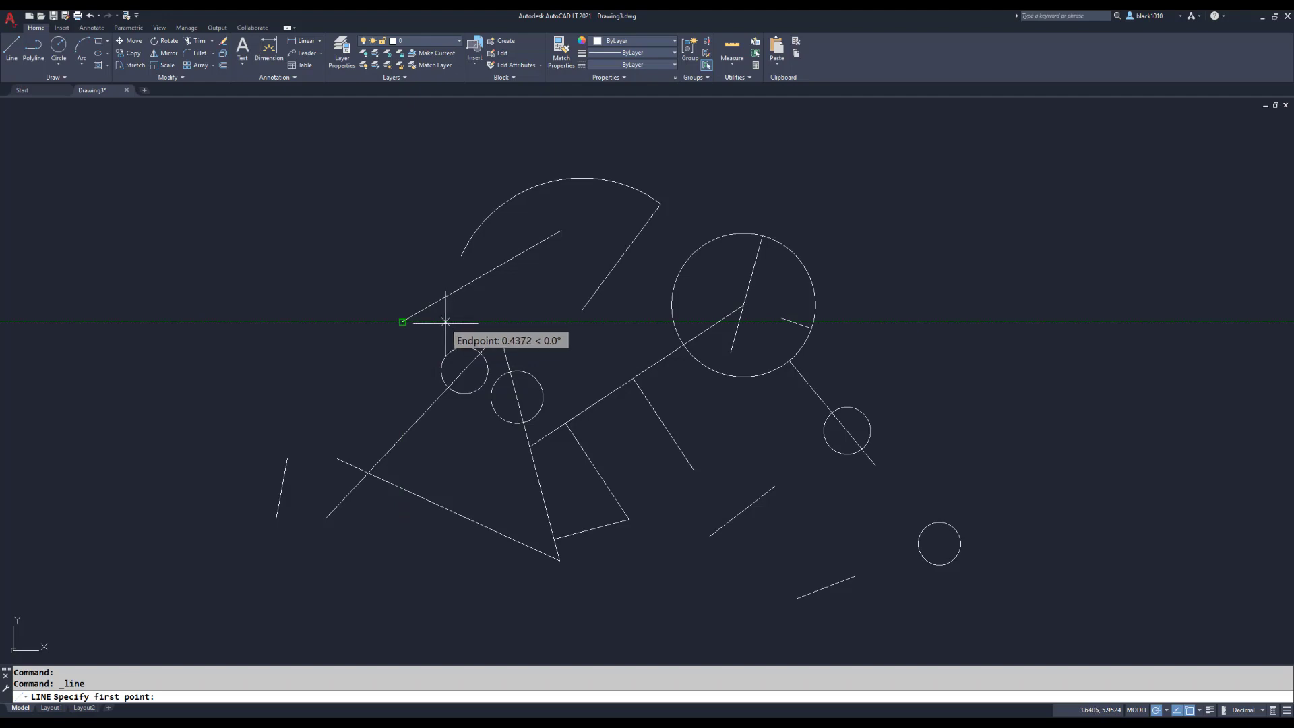
pyautogui.write('.5')
pyautogui.press('Return')
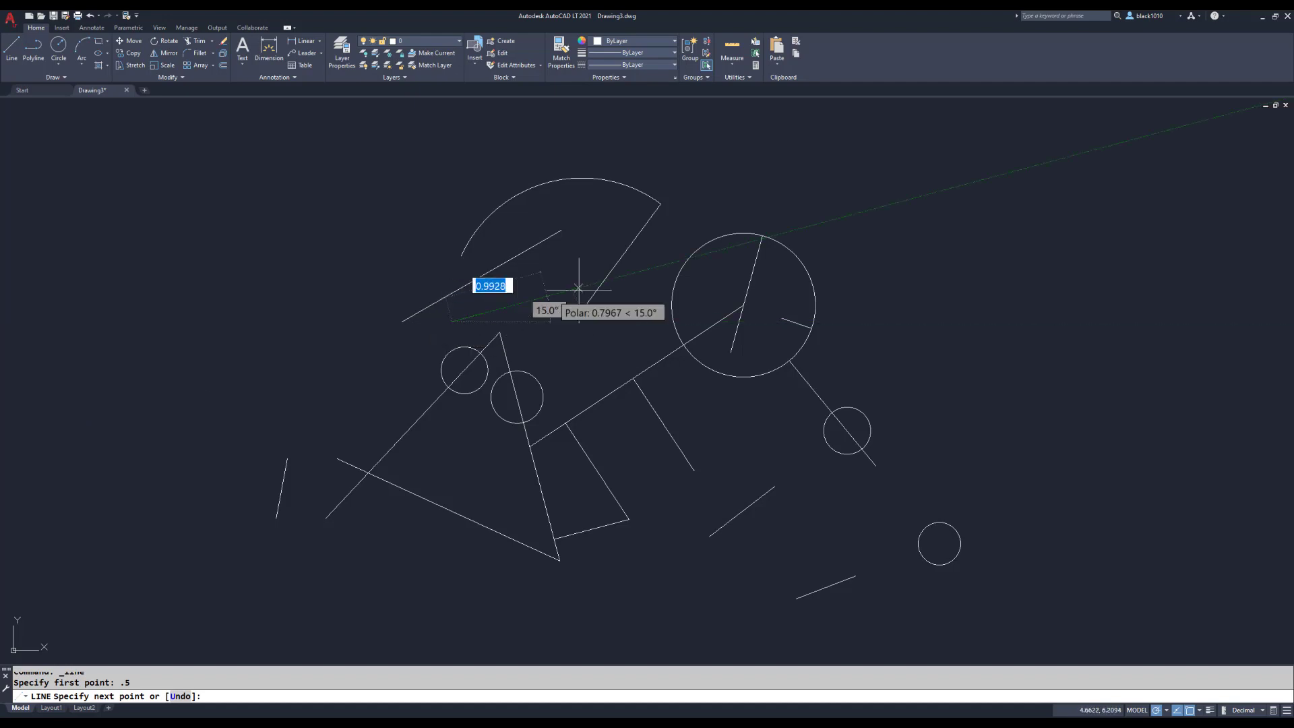
pyautogui.click(933, 165)
pyautogui.press('Return')
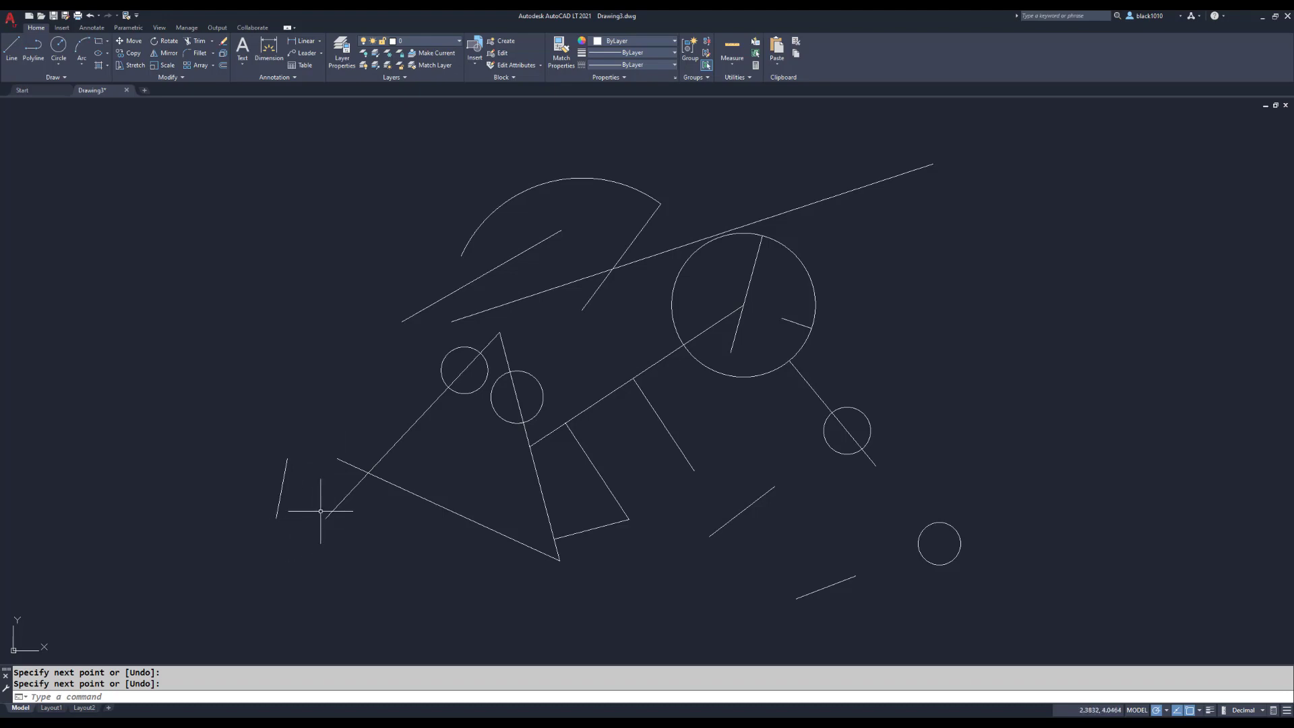
# - Measure the distances from the short far-left line's lower and upper ends to the neighbouring diagonal endpoints at the same heights
pyautogui.click(734, 66)
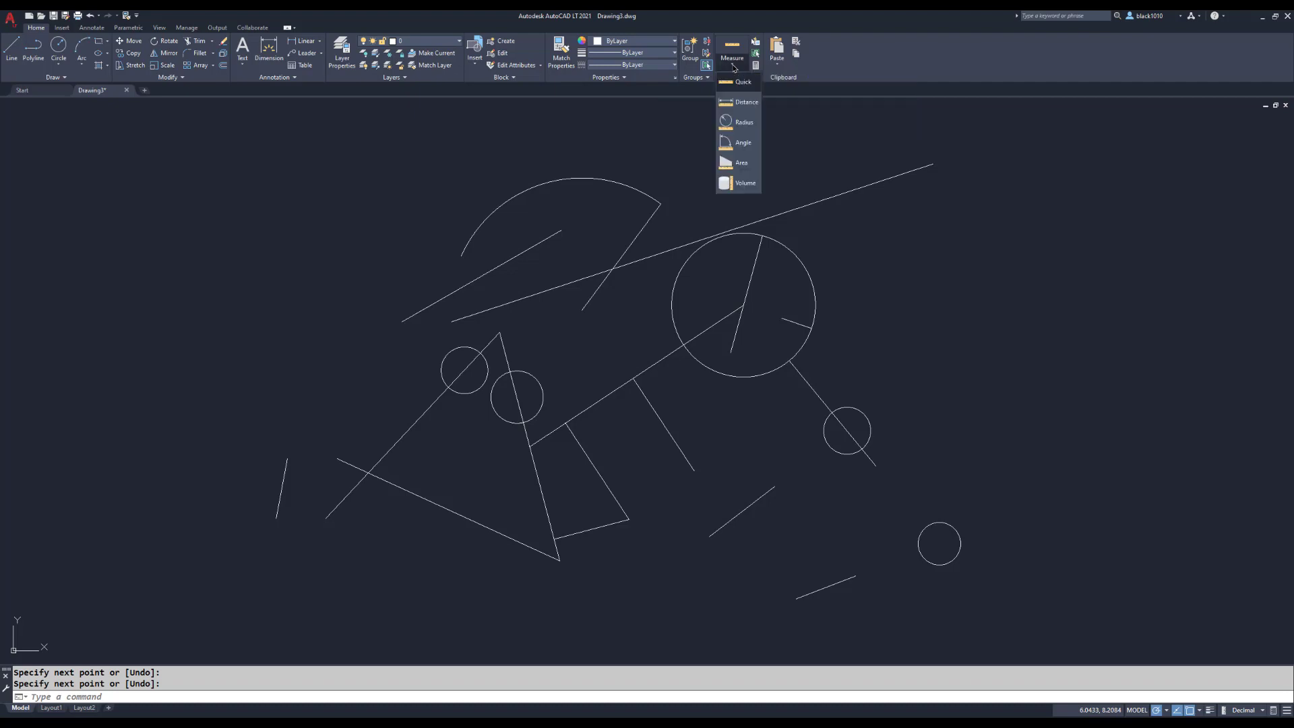
pyautogui.click(746, 103)
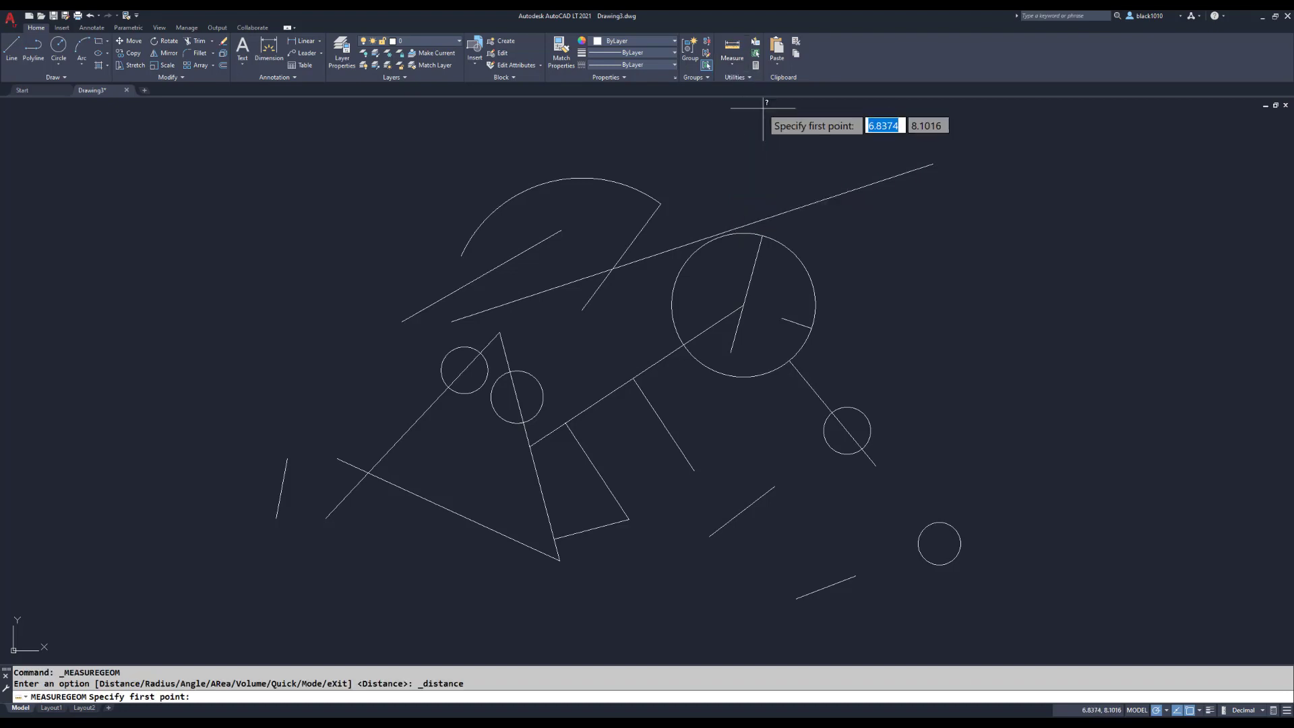
pyautogui.click(277, 518)
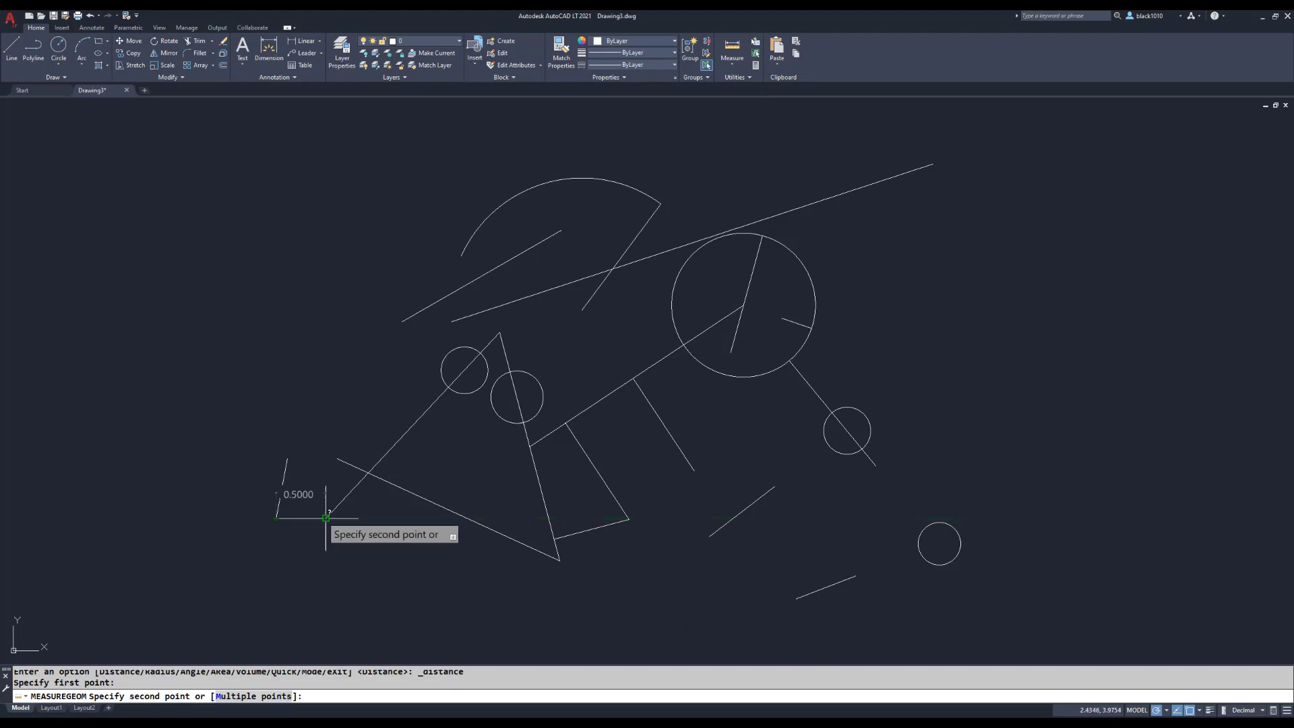
pyautogui.click(326, 517)
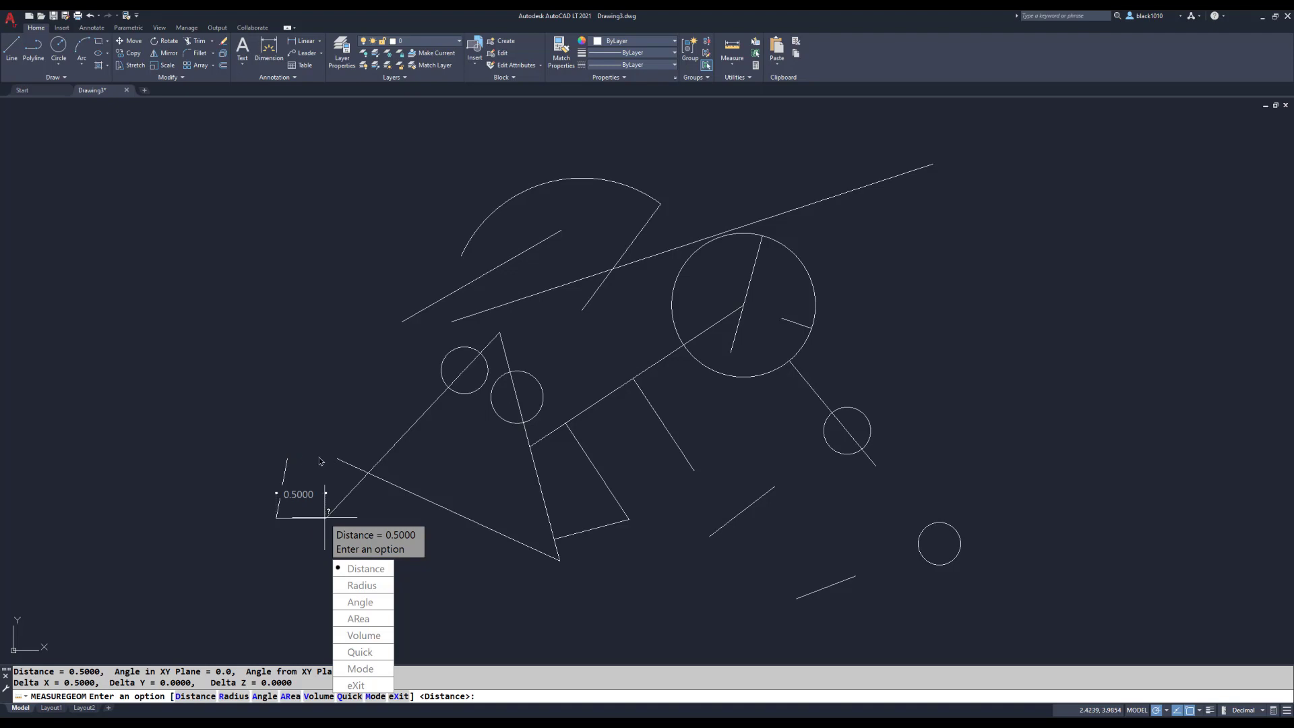
pyautogui.click(352, 570)
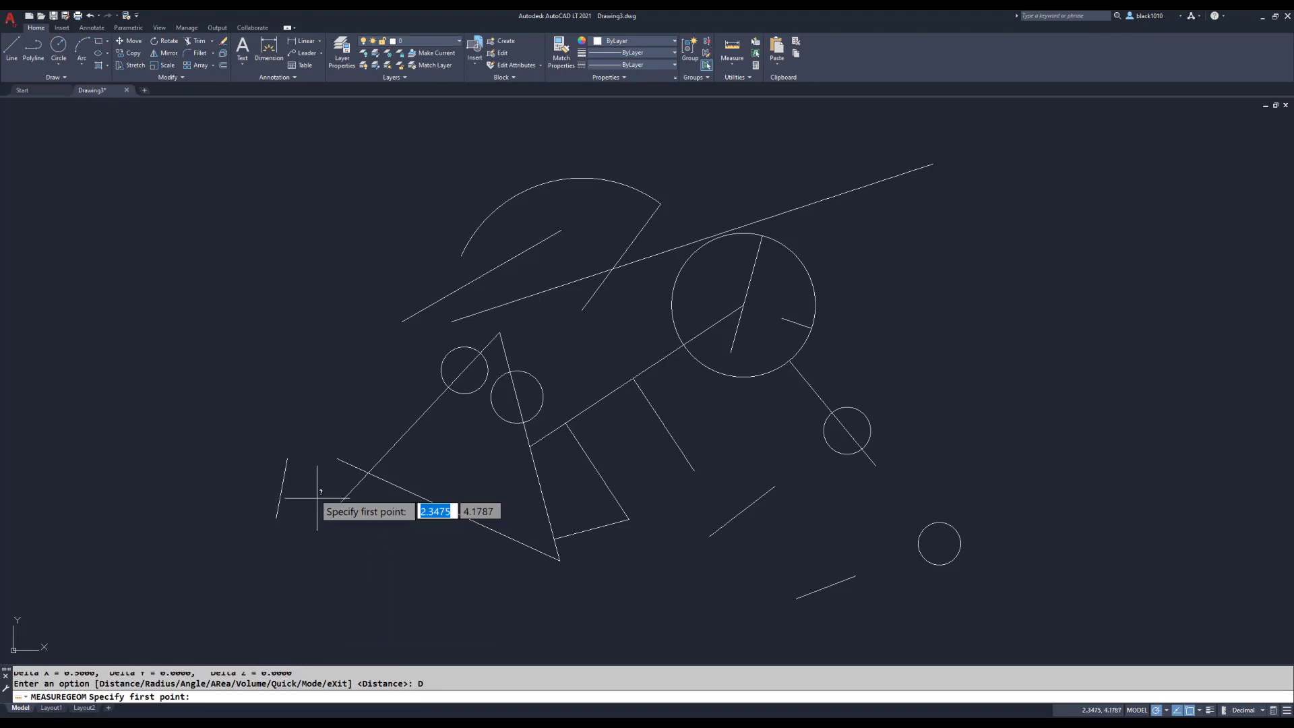
pyautogui.click(287, 459)
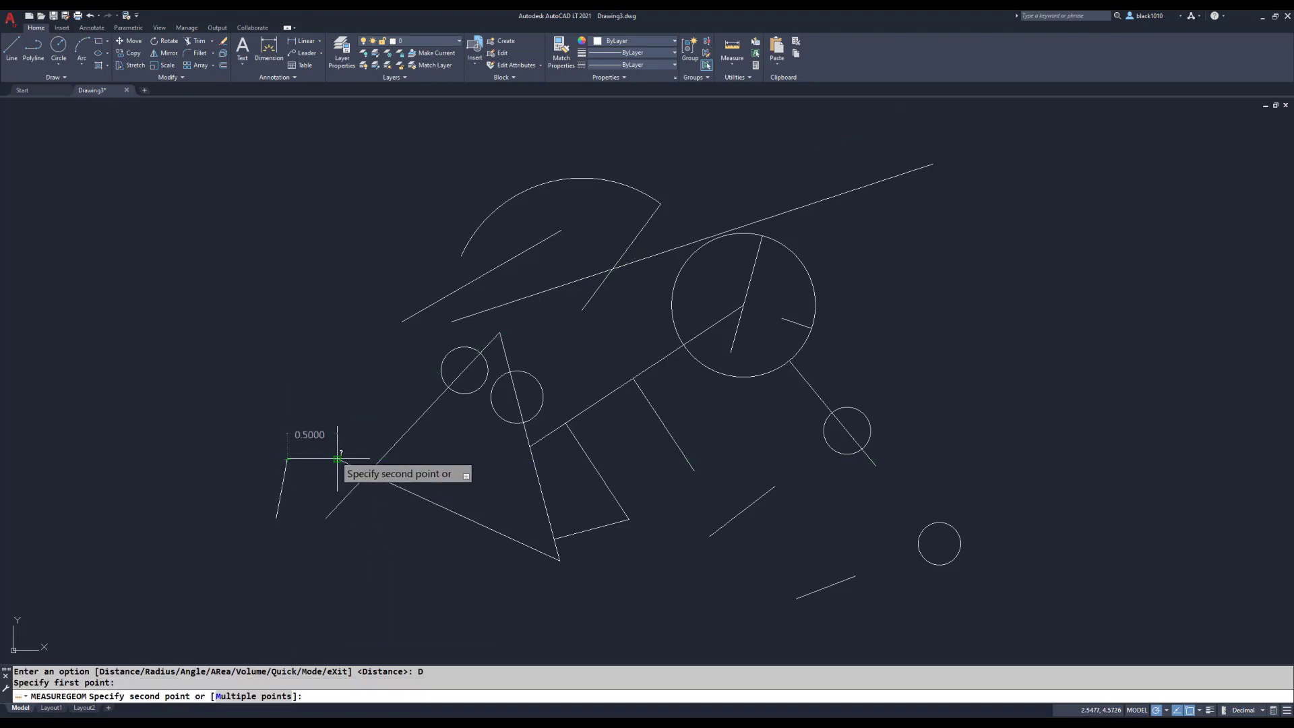
pyautogui.click(337, 459)
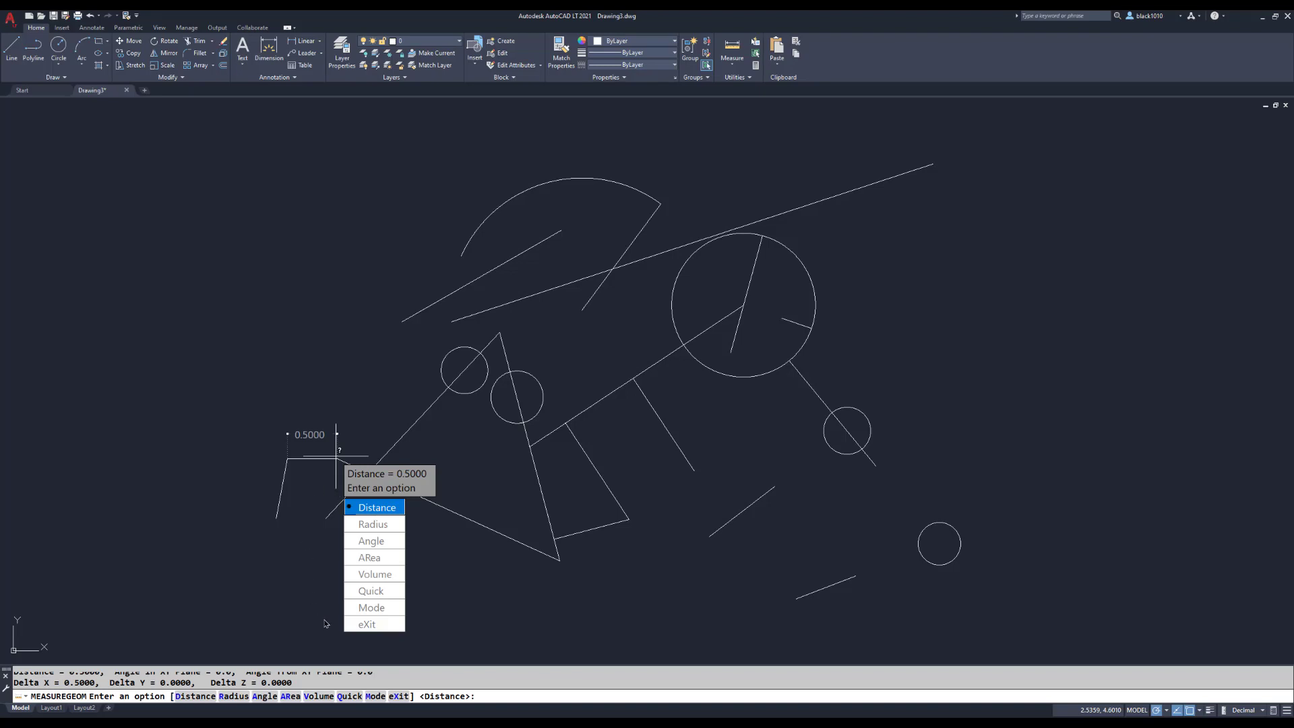
pyautogui.click(363, 626)
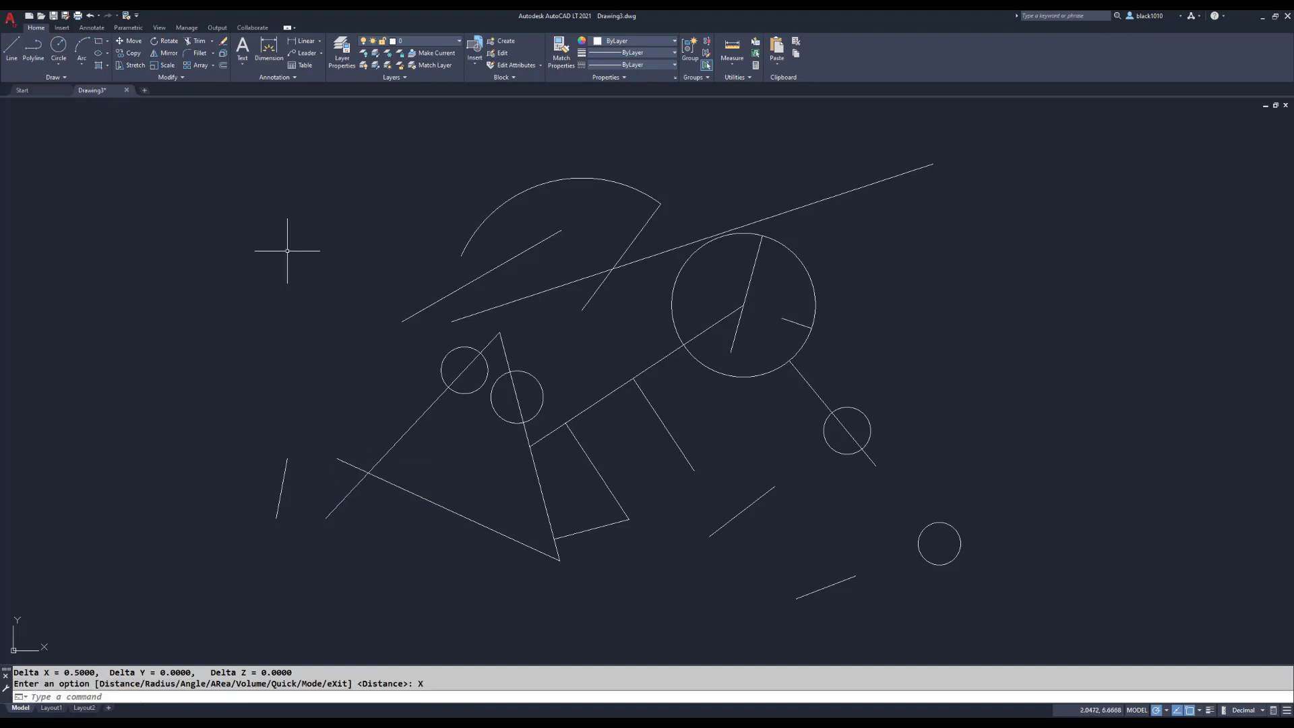